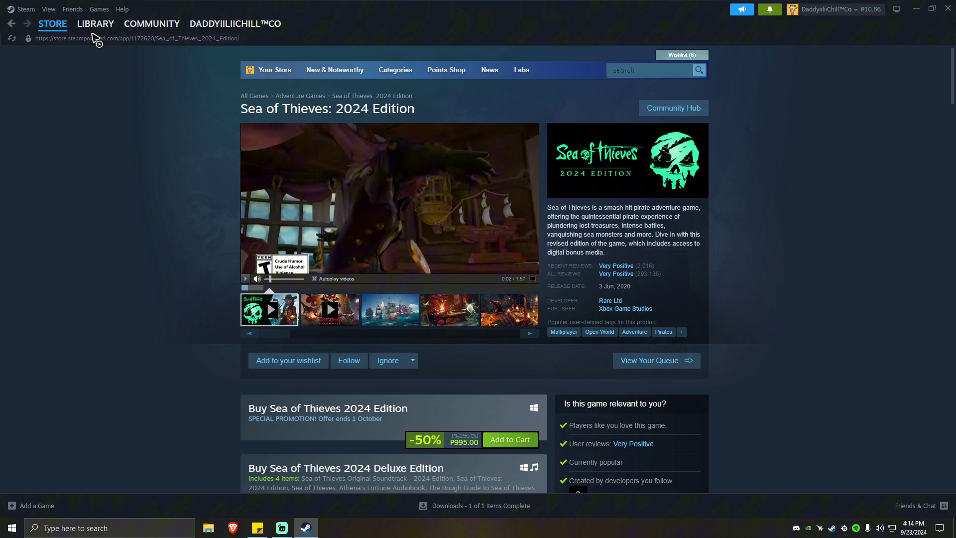
Step: Switch from the Sea of Thieves store page to the Steam library
left_click(96, 25)
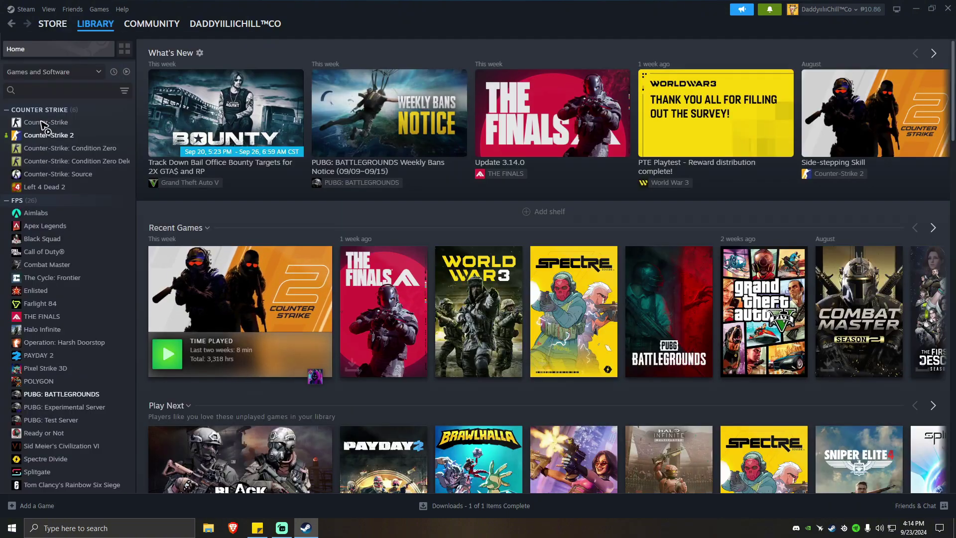
Step: Verify integrity of Counter-Strike 2's installed files from its Properties, then close Properties
right_click(64, 135)
left_click(101, 229)
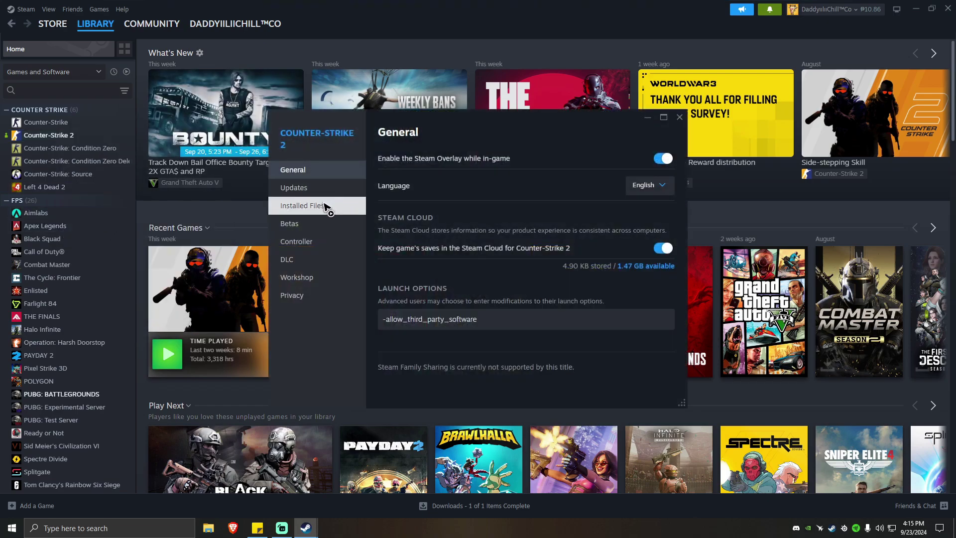
left_click(328, 206)
left_click(626, 233)
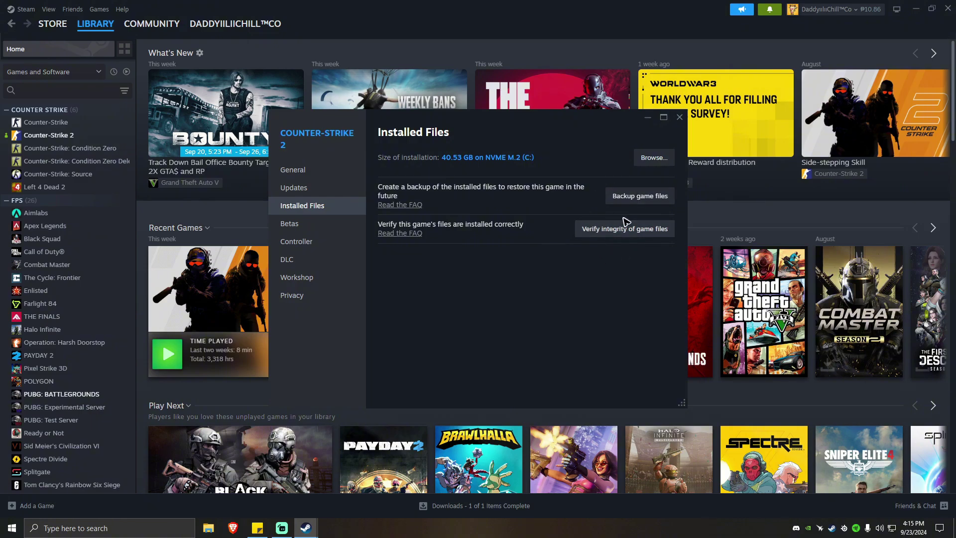
left_click(678, 120)
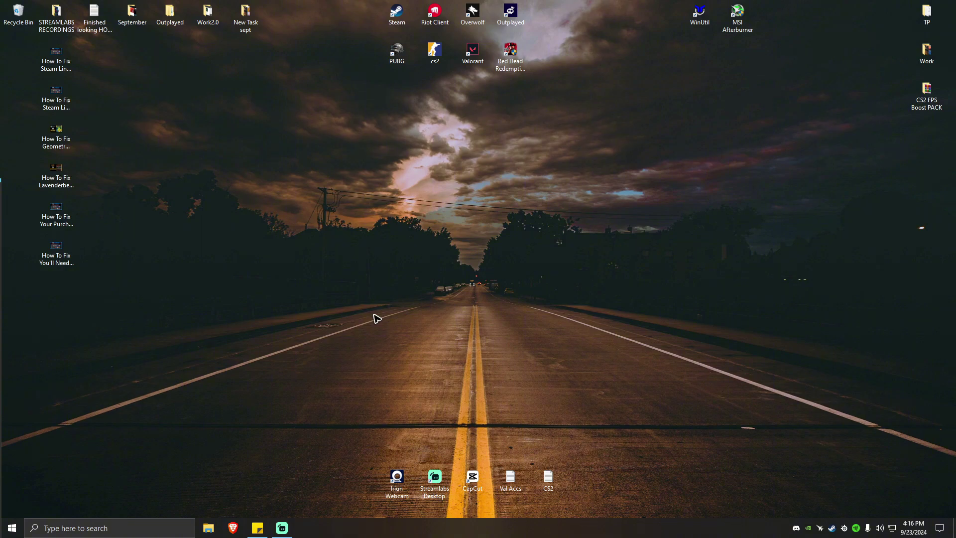
Step: Search Windows for "windows cre" and launch Credential Manager from the results
left_click(124, 527)
type("win")
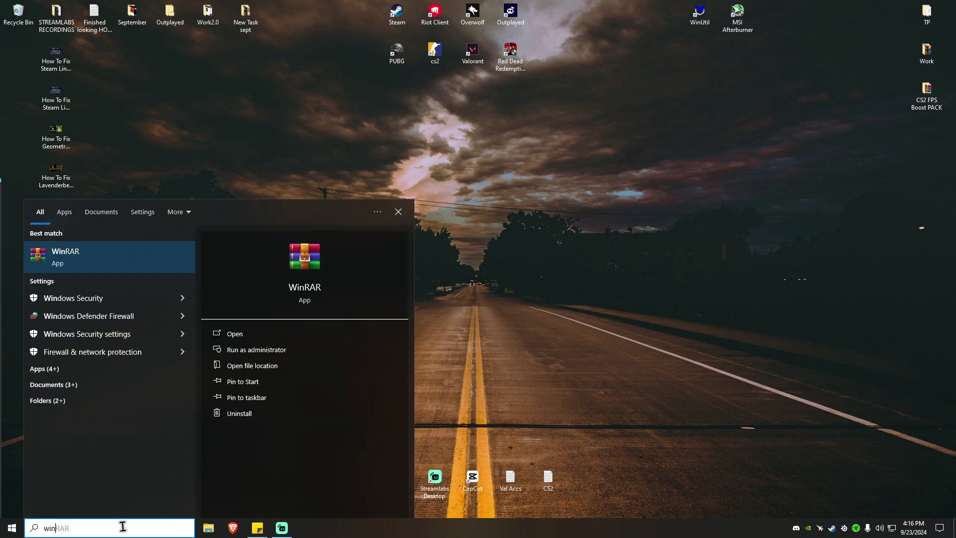
type("ows cre")
key("BackSpace")
key("BackSpace")
key("BackSpace")
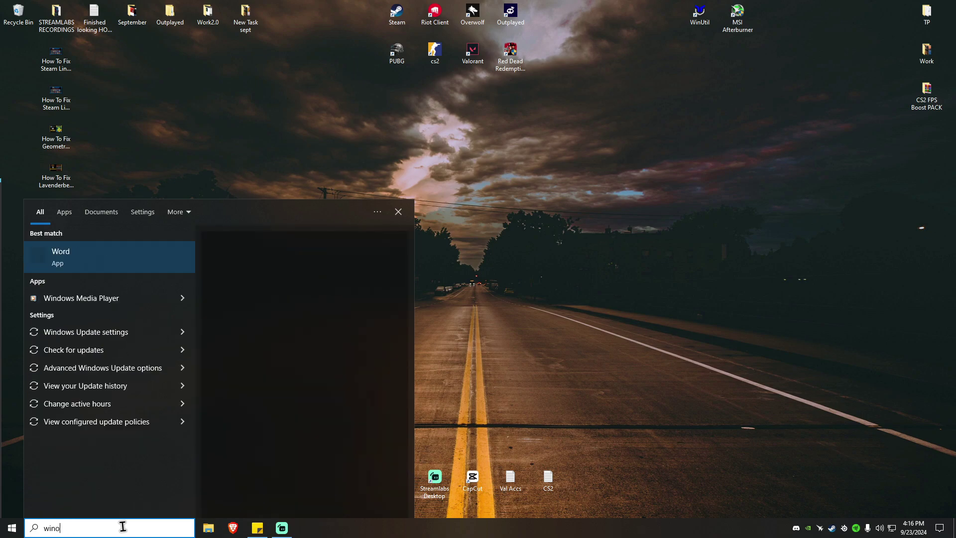
type("do")
type("ws ")
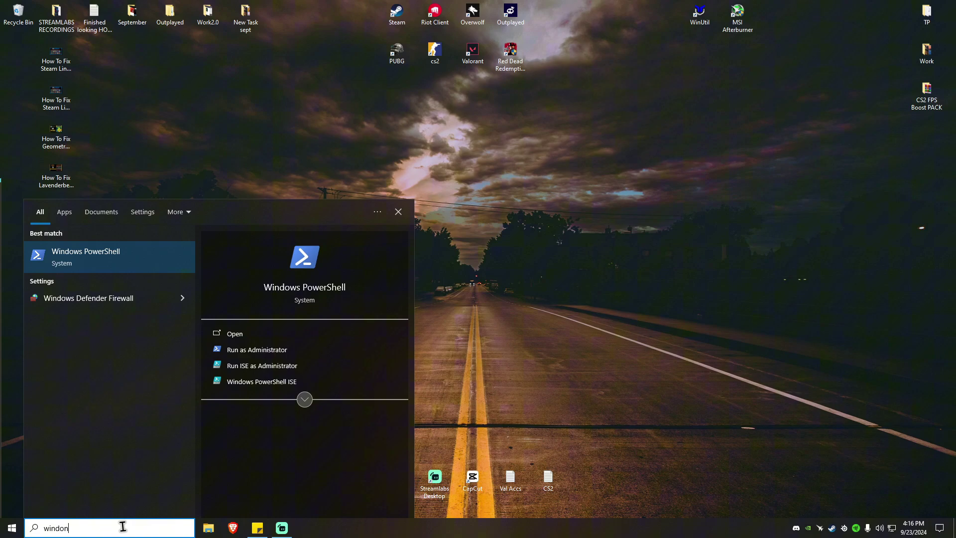
type("cre")
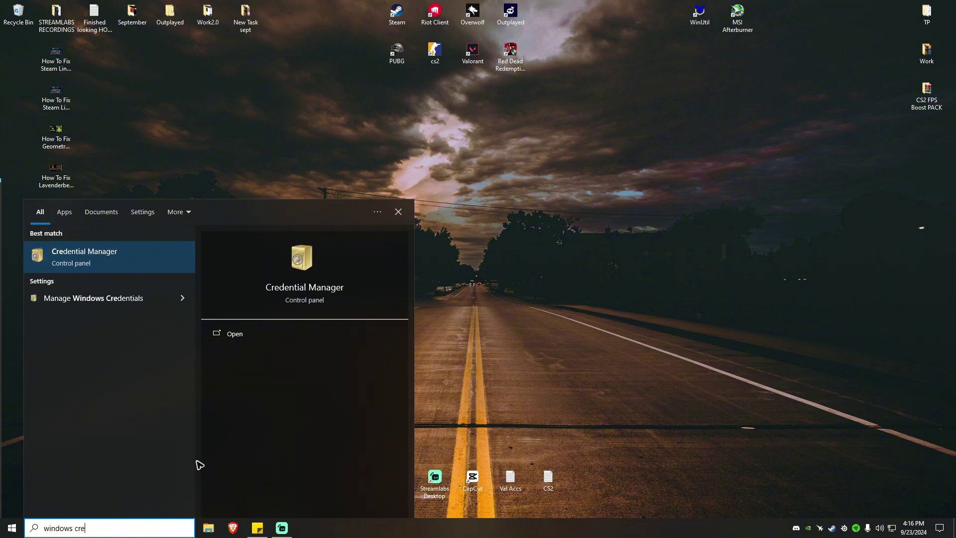
left_click(93, 259)
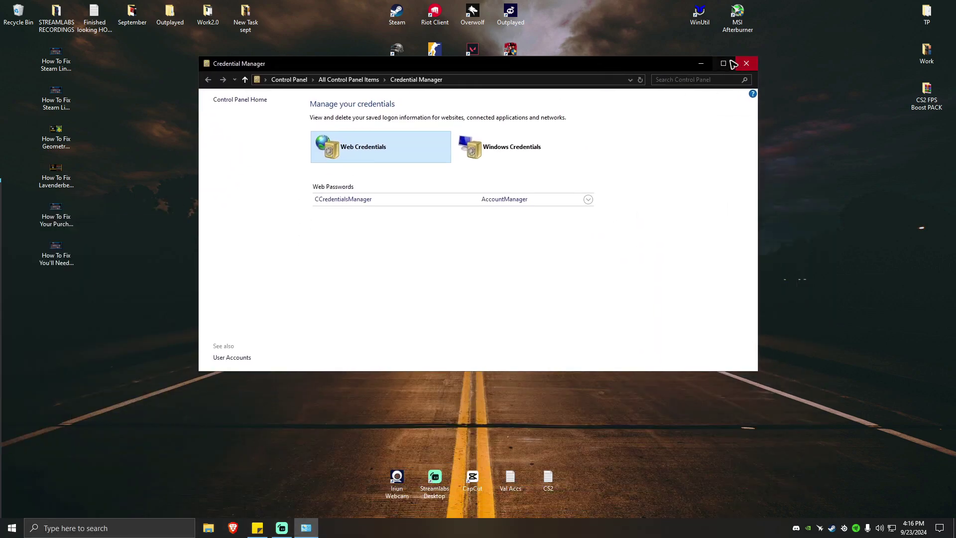
Step: Maximize Credential Manager to review the saved Web and Windows credentials
left_click(719, 66)
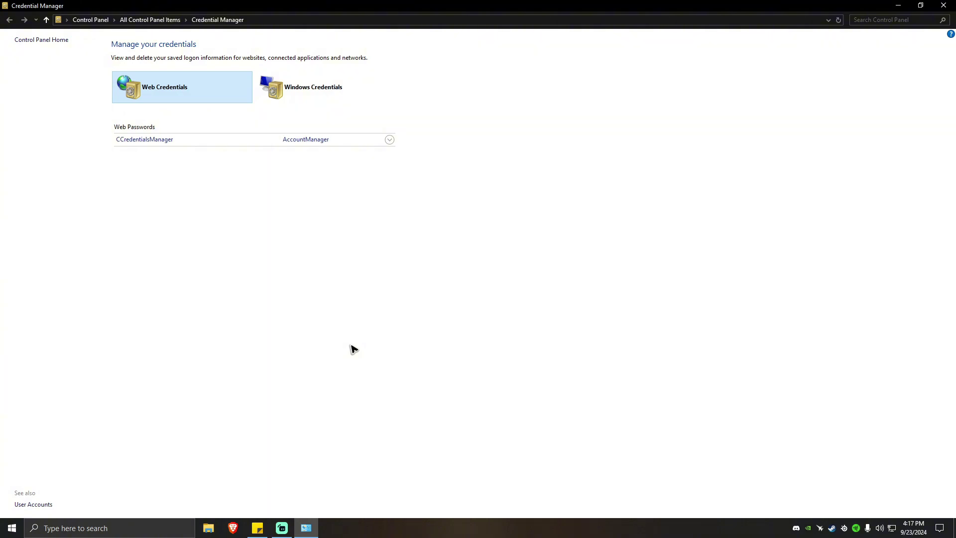
left_click(944, 5)
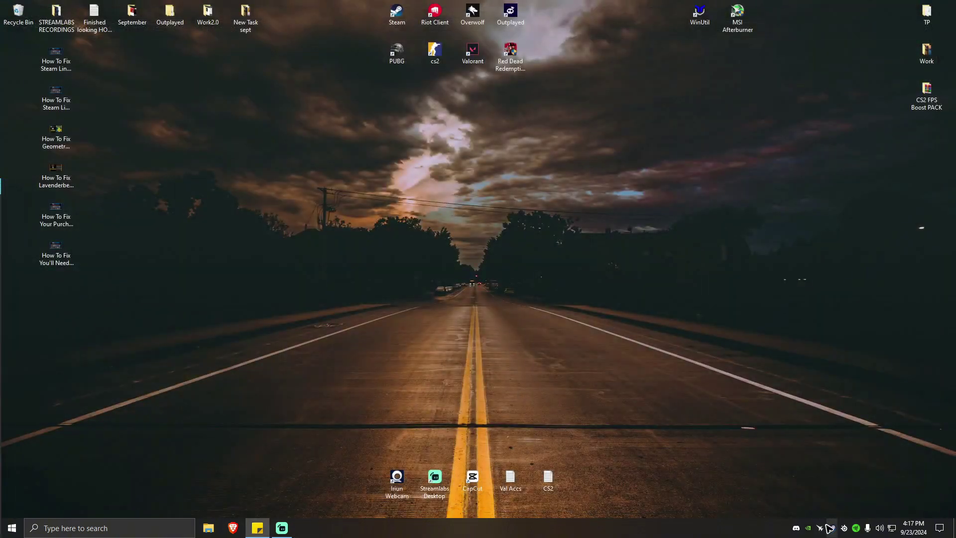
right_click(831, 528)
left_click(849, 420)
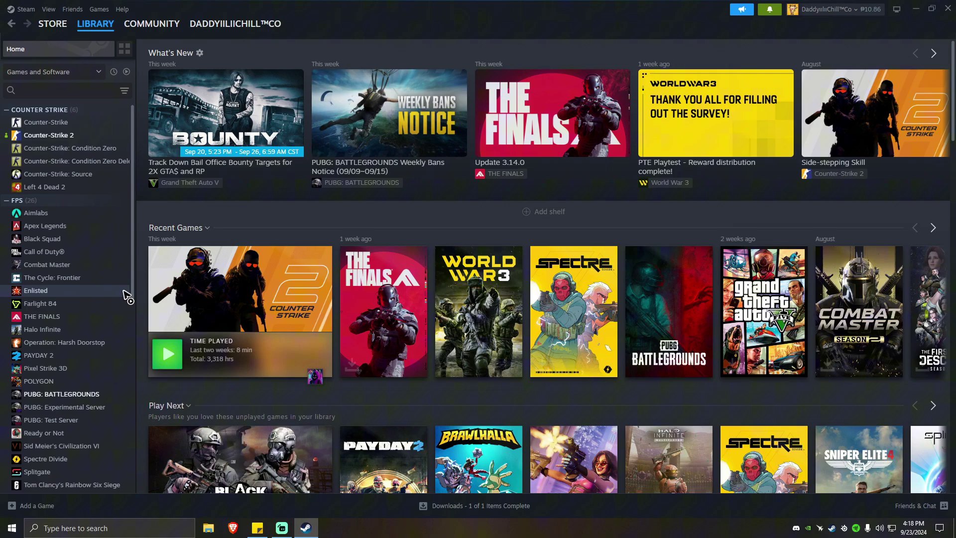
left_click(947, 9)
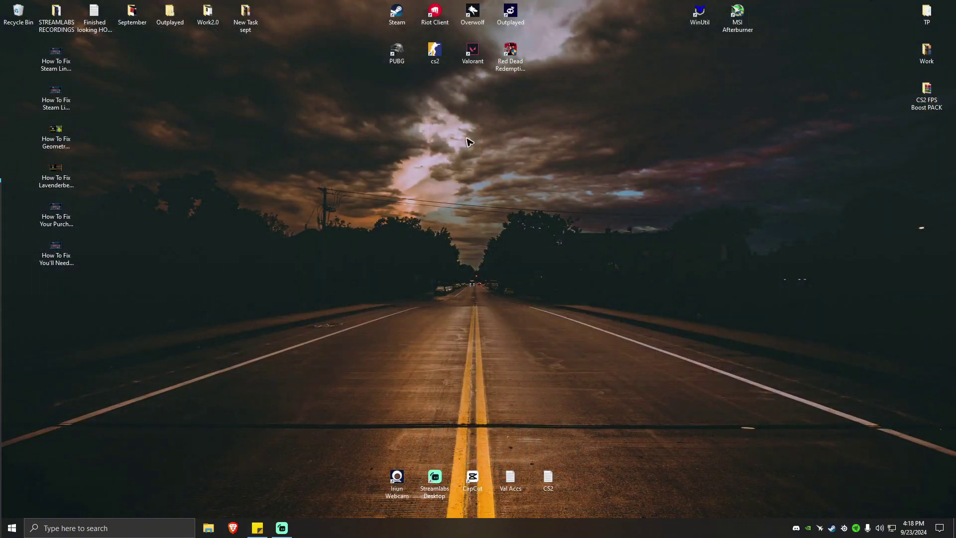